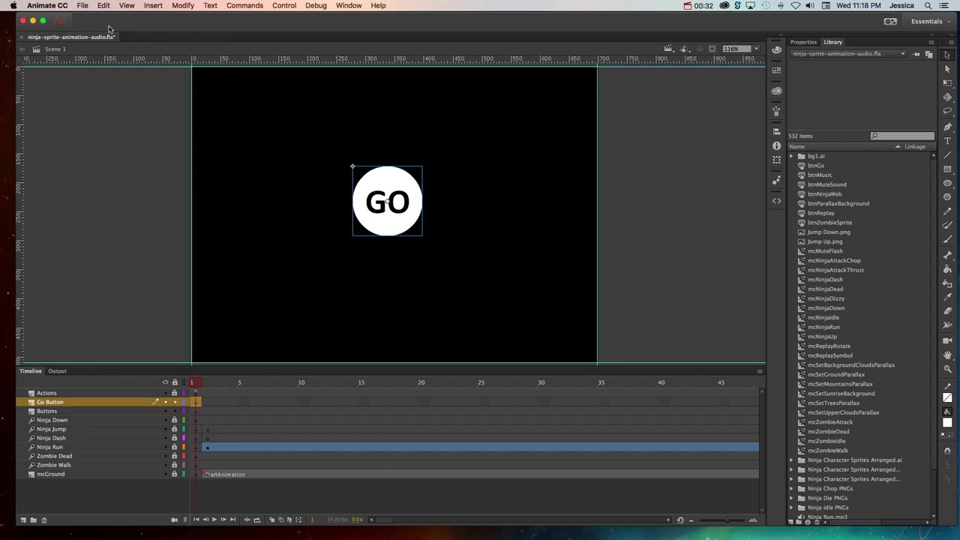
- Import Blinky Button.mp3 from the audio-tutorial folder into the library
{"action": "left_click", "coordinate": [82, 6]}
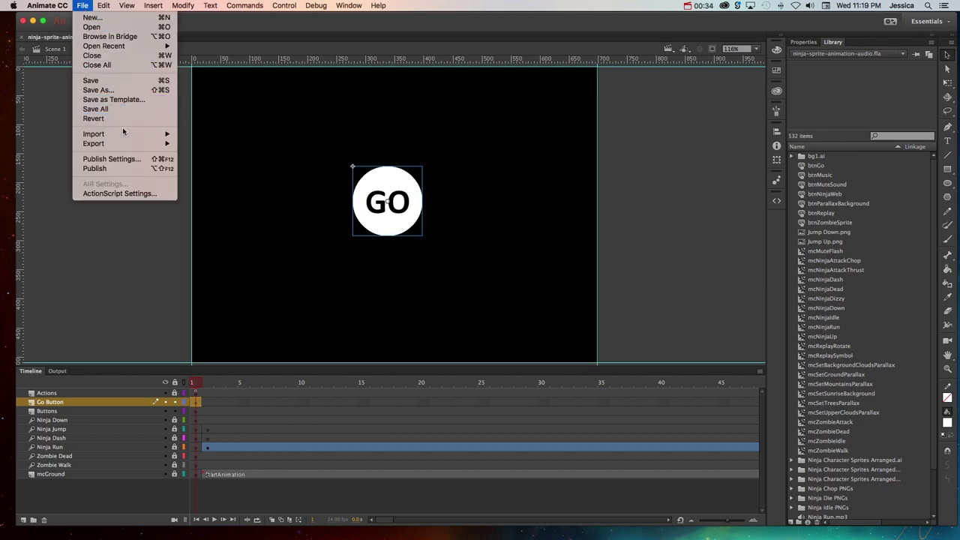
{"action": "mouse_move", "coordinate": [123, 133]}
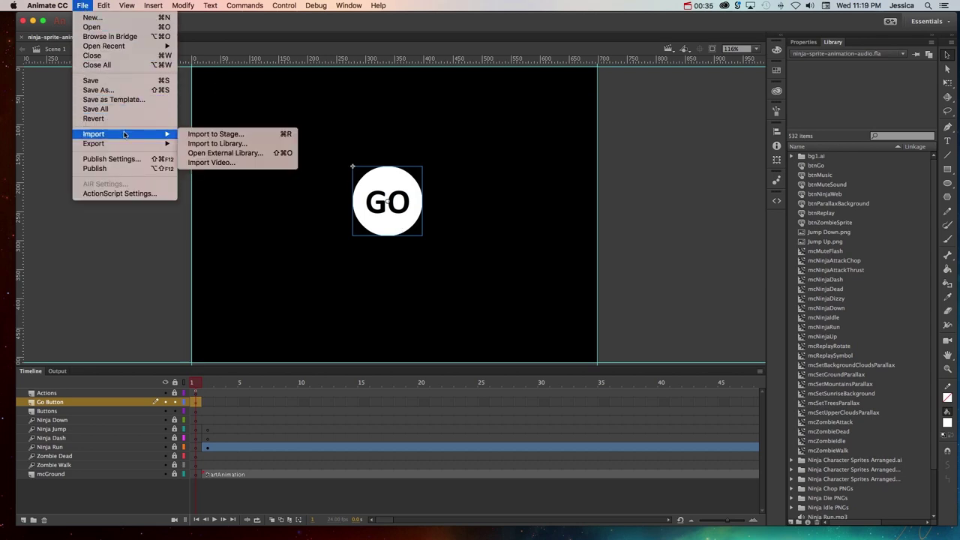
{"action": "left_click", "coordinate": [213, 144]}
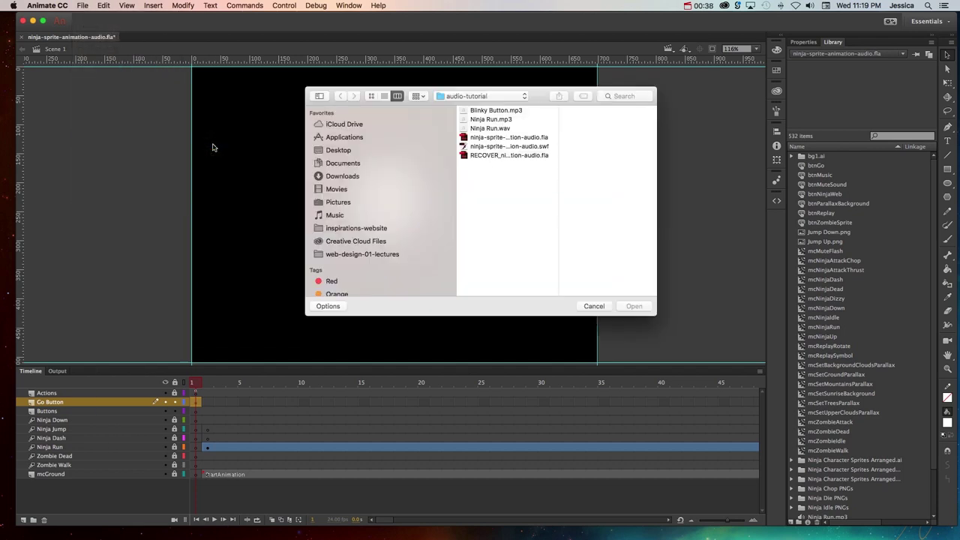
{"action": "left_click", "coordinate": [486, 112]}
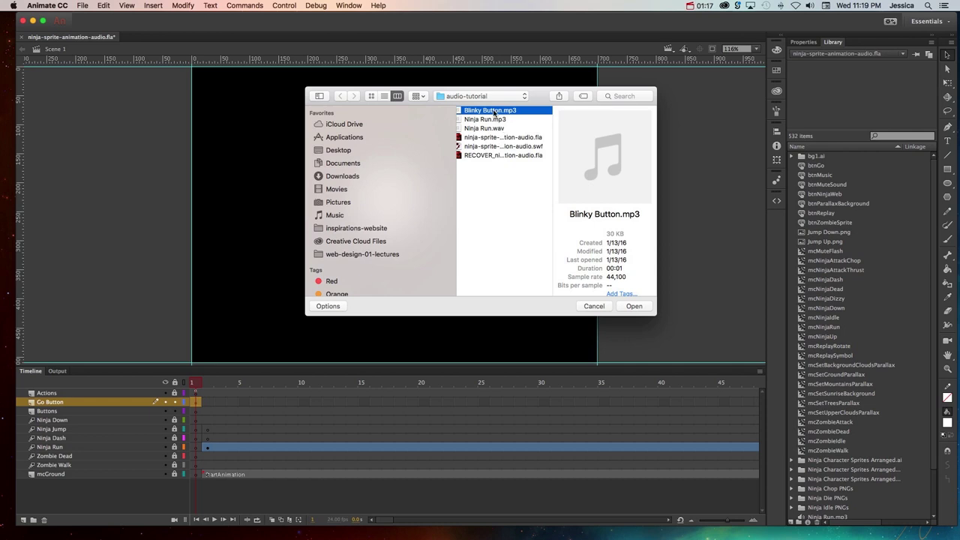
{"action": "left_click", "coordinate": [635, 307]}
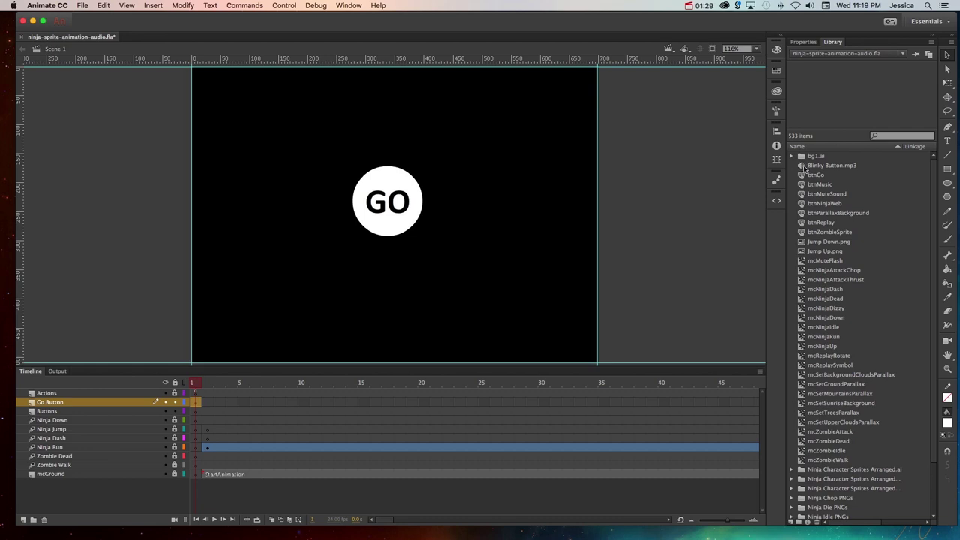
- Select Blinky Button.mp3 in the Library panel to show its two-channel waveform
{"action": "left_click", "coordinate": [802, 168]}
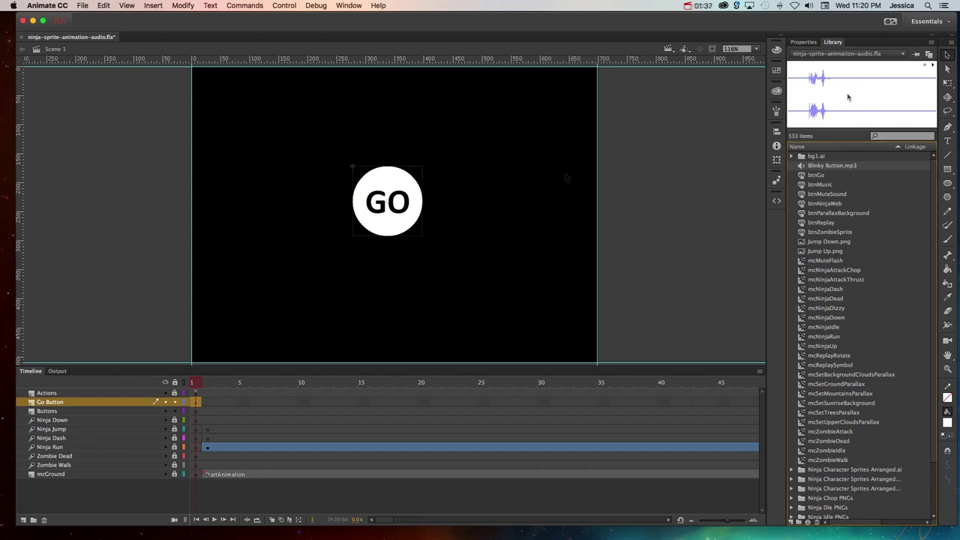
- Edit the btnGo symbol, toggle the Shapes layer, and compare its Over and Down states
{"action": "double_click", "coordinate": [414, 199]}
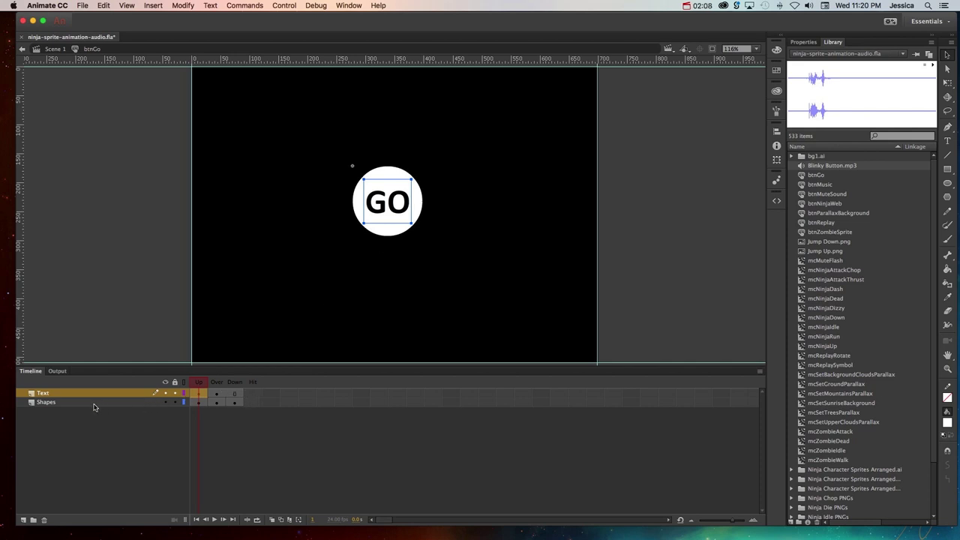
{"action": "left_click", "coordinate": [167, 405]}
{"action": "left_click", "coordinate": [166, 405]}
{"action": "left_click", "coordinate": [216, 385]}
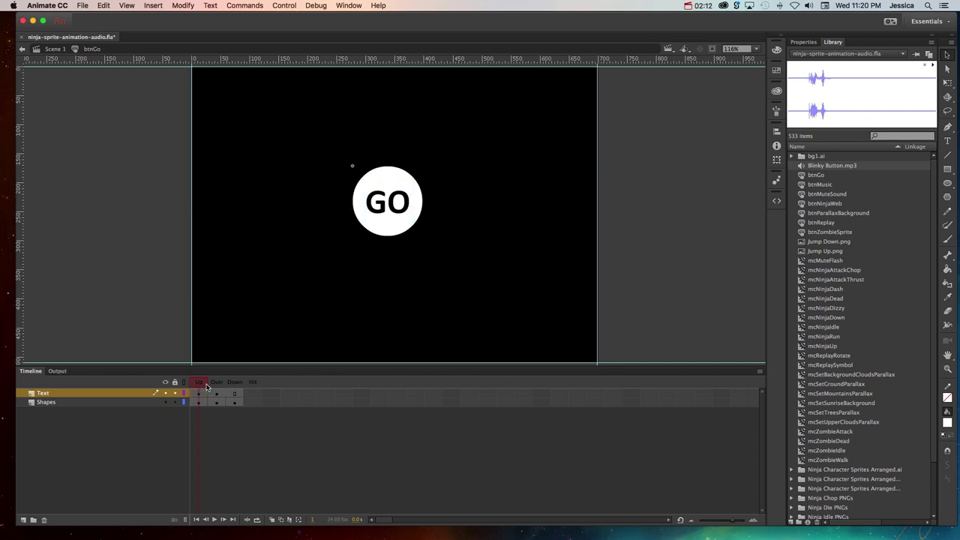
{"action": "left_click", "coordinate": [233, 384]}
{"action": "left_click", "coordinate": [216, 385]}
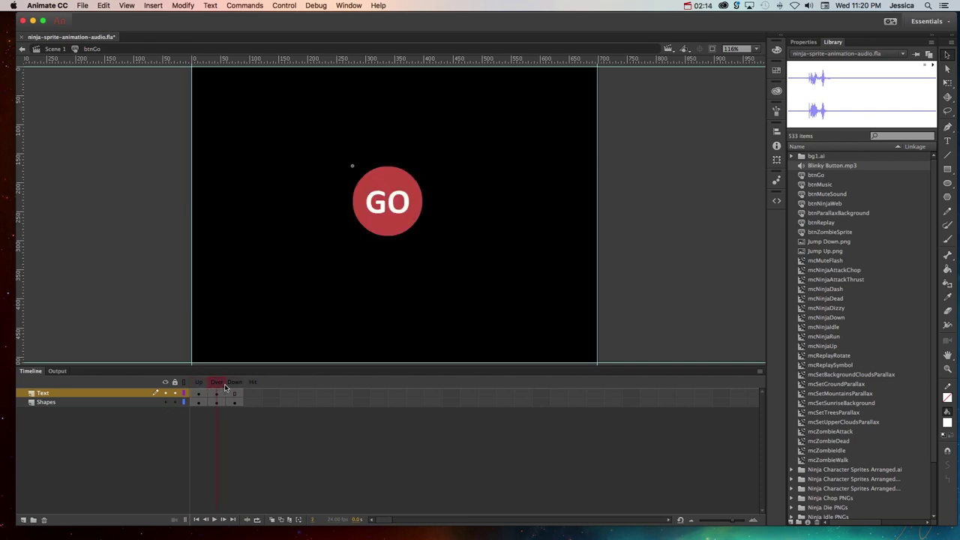
{"action": "left_click", "coordinate": [234, 384]}
{"action": "left_click", "coordinate": [216, 384]}
- Toggle the GO text layer and step through Up, Over and Down, ending on Over
{"action": "left_click", "coordinate": [166, 394]}
{"action": "left_click", "coordinate": [166, 393]}
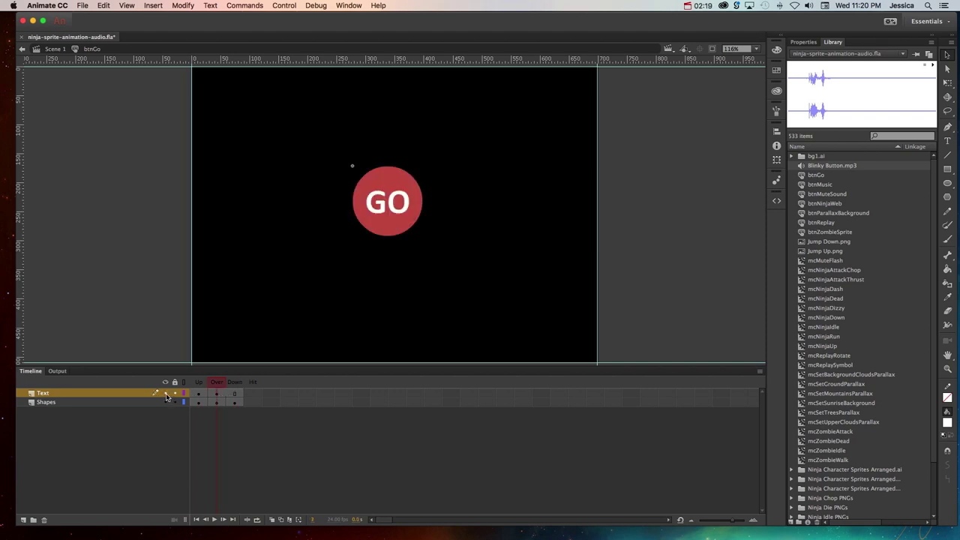
{"action": "left_click", "coordinate": [205, 384]}
{"action": "left_click", "coordinate": [216, 384]}
{"action": "left_click", "coordinate": [235, 385]}
{"action": "left_click", "coordinate": [198, 385]}
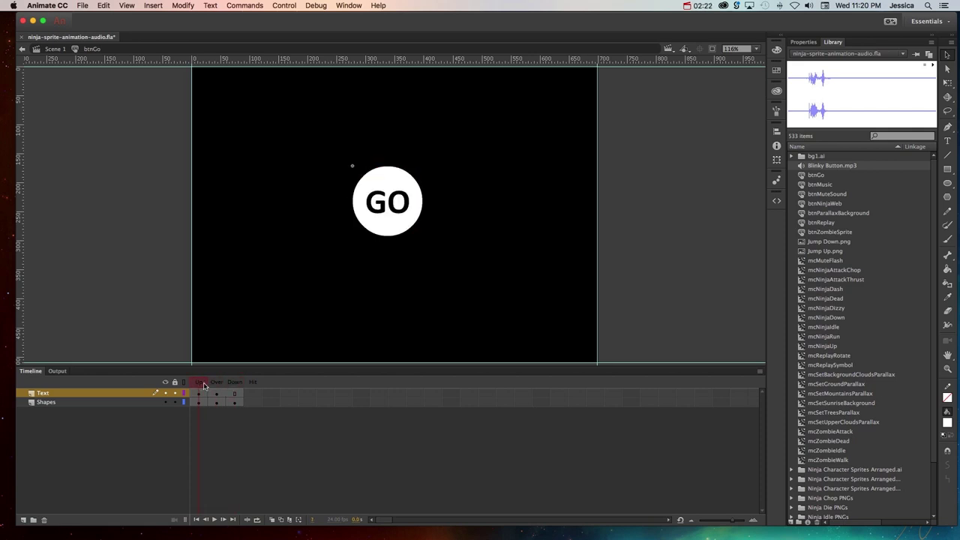
{"action": "left_click", "coordinate": [217, 385]}
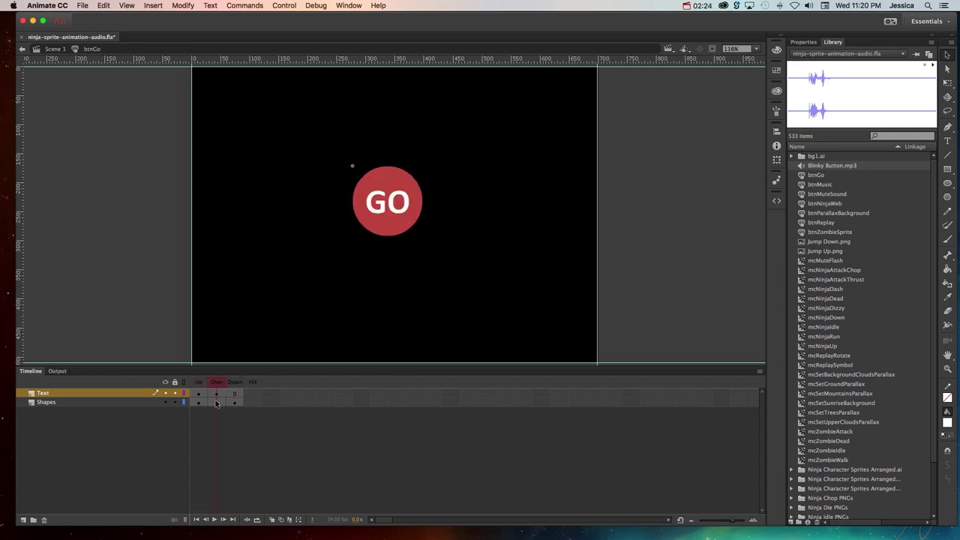
- Add a new layer to btnGo and name it 'Button Sound'
{"action": "left_click", "coordinate": [23, 519]}
{"action": "double_click", "coordinate": [58, 396]}
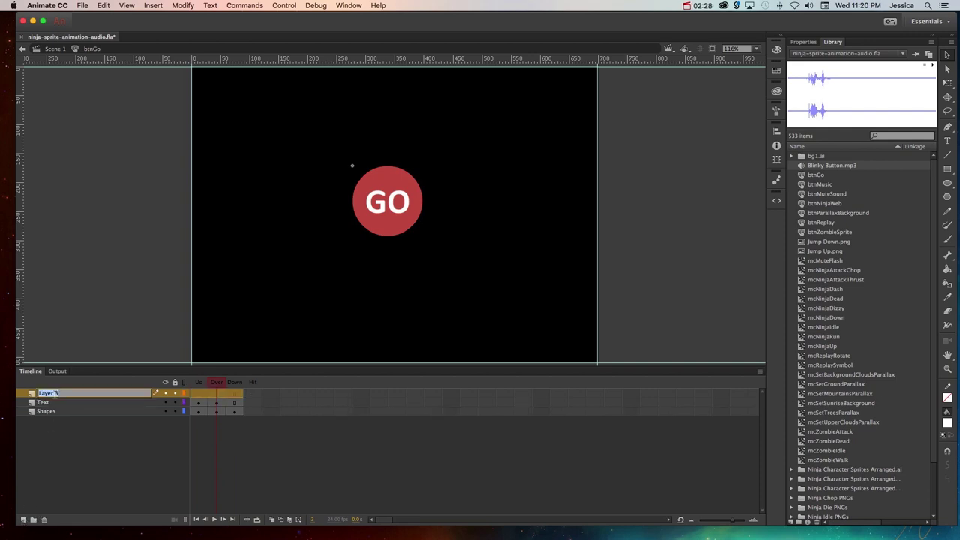
{"action": "type", "text": "Button Sound"}
{"action": "key", "text": "Return"}
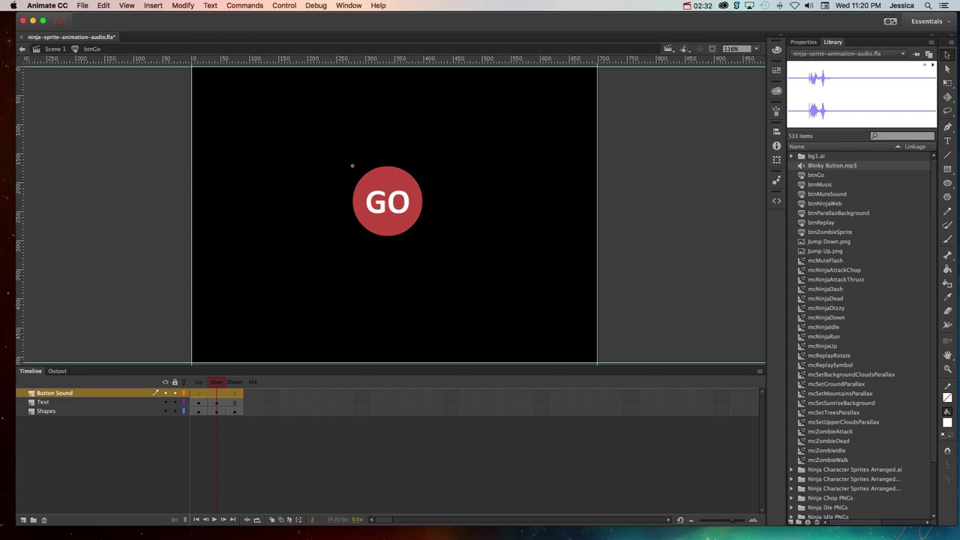
{"action": "double_click", "coordinate": [60, 393]}
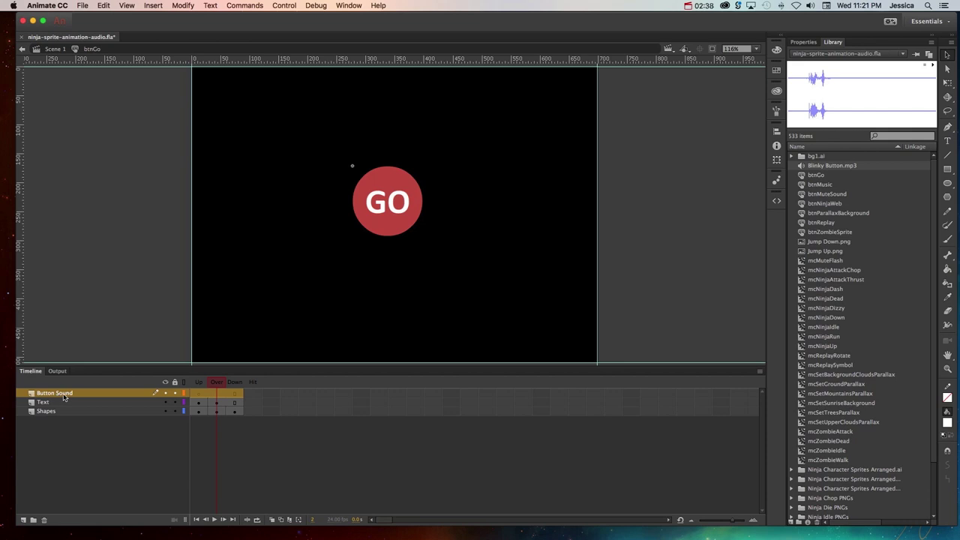
{"action": "key", "text": "Return"}
- Move the Button Sound layer's keyframe onto the Over frame
{"action": "left_click", "coordinate": [218, 412]}
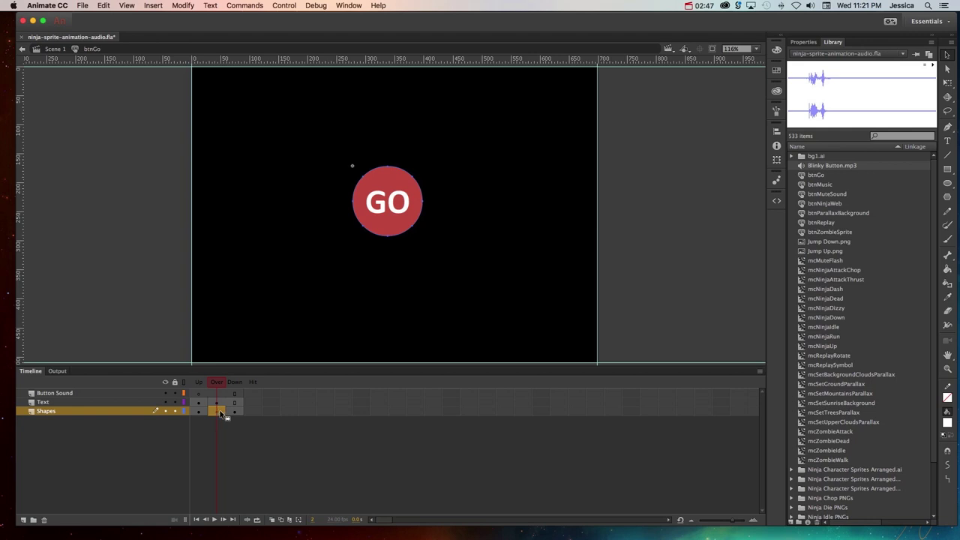
{"action": "left_click", "coordinate": [220, 394]}
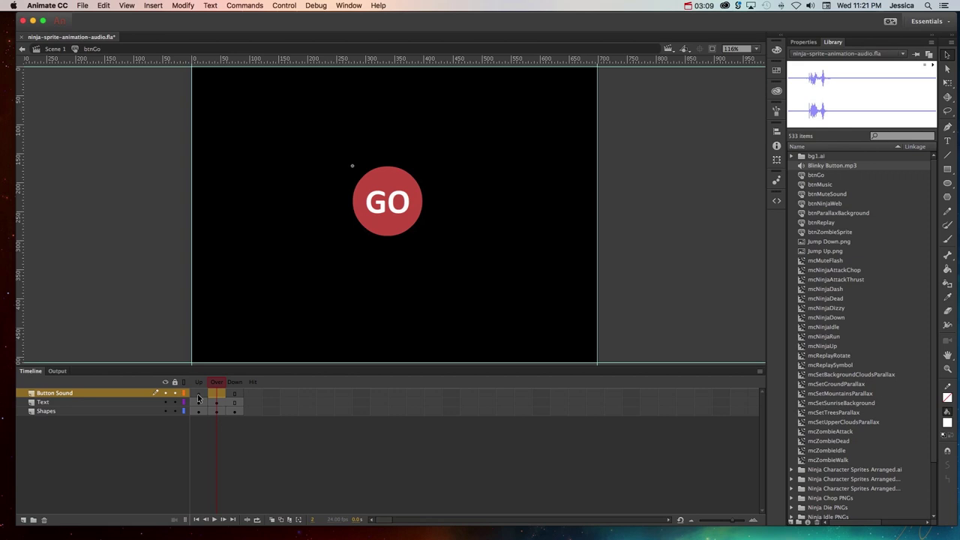
{"action": "left_click_drag", "start_coordinate": [198, 396], "coordinate": [217, 395]}
{"action": "left_click_drag", "start_coordinate": [239, 395], "coordinate": [208, 397]}
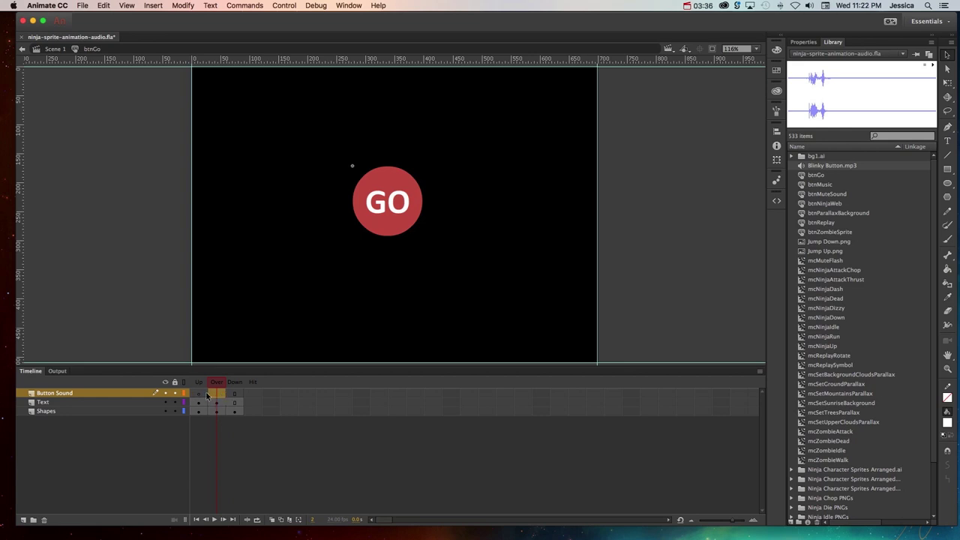
- Insert a blank keyframe at Down and assign Blinky Button.mp3 to the Over keyframe
{"action": "right_click", "coordinate": [220, 396]}
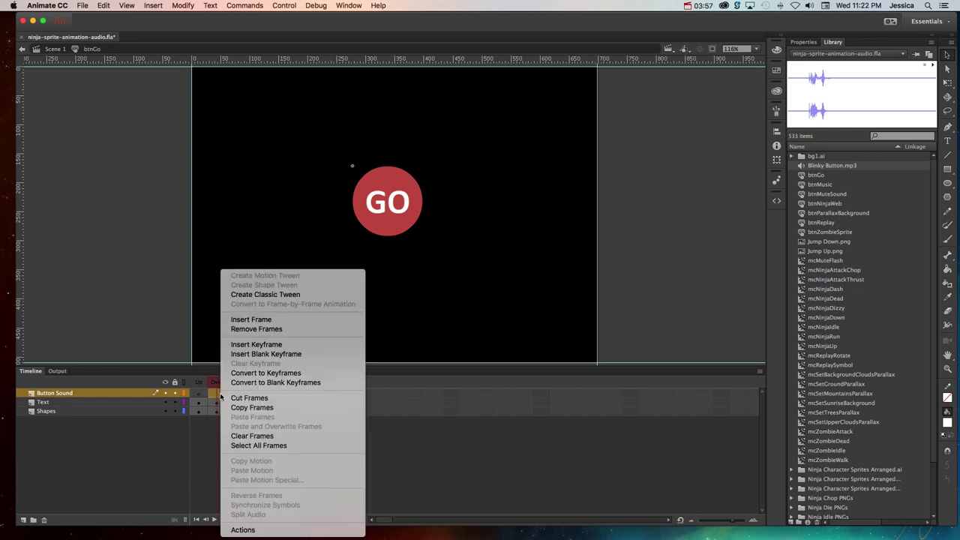
{"action": "left_click", "coordinate": [232, 354]}
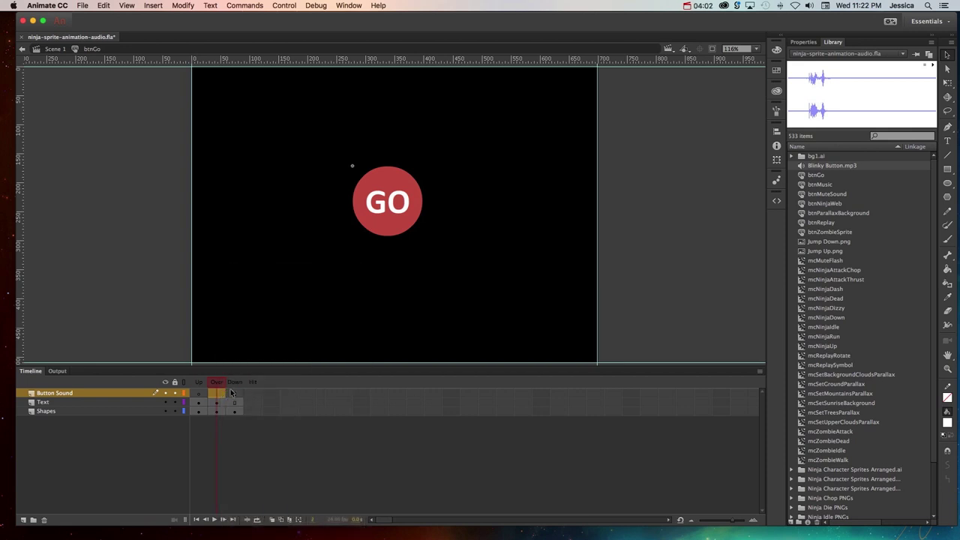
{"action": "left_click", "coordinate": [800, 42]}
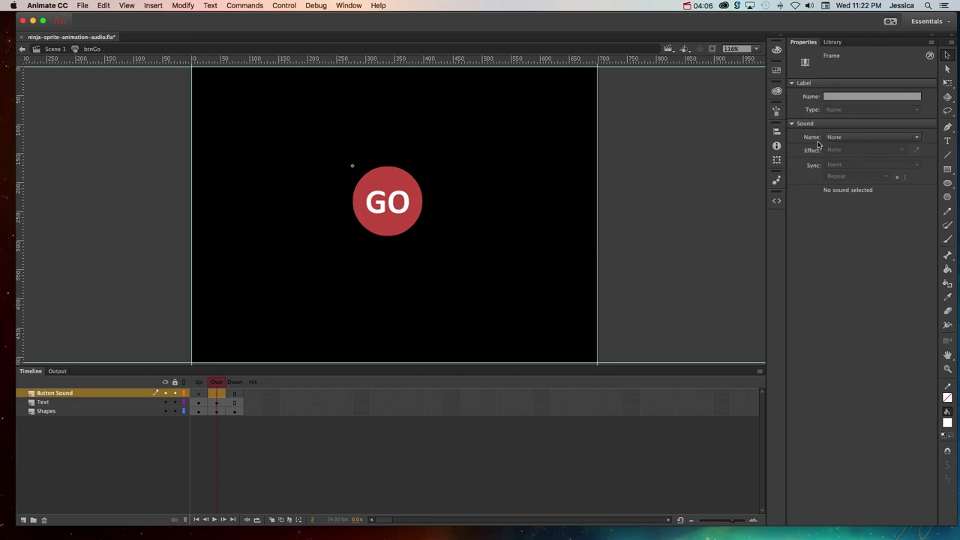
{"action": "left_click", "coordinate": [850, 138]}
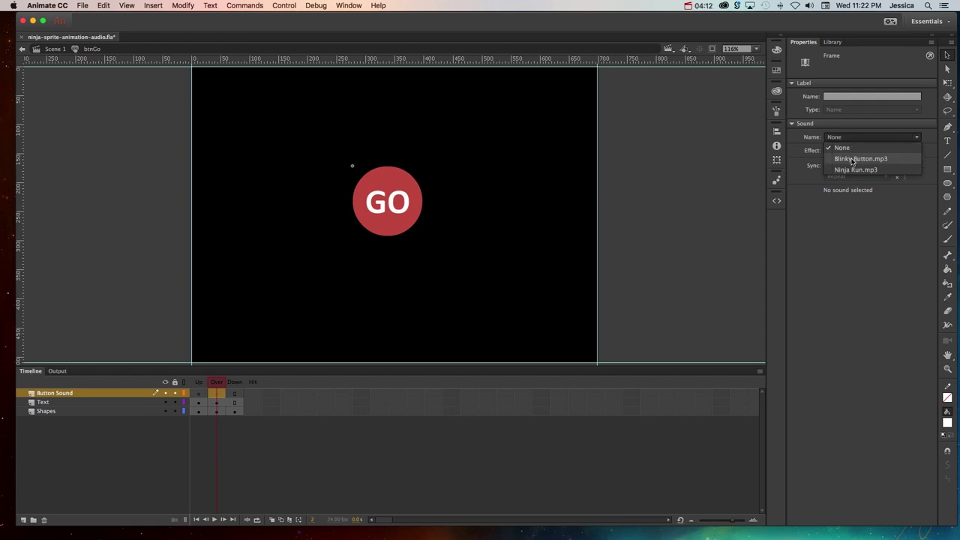
{"action": "left_click", "coordinate": [852, 159]}
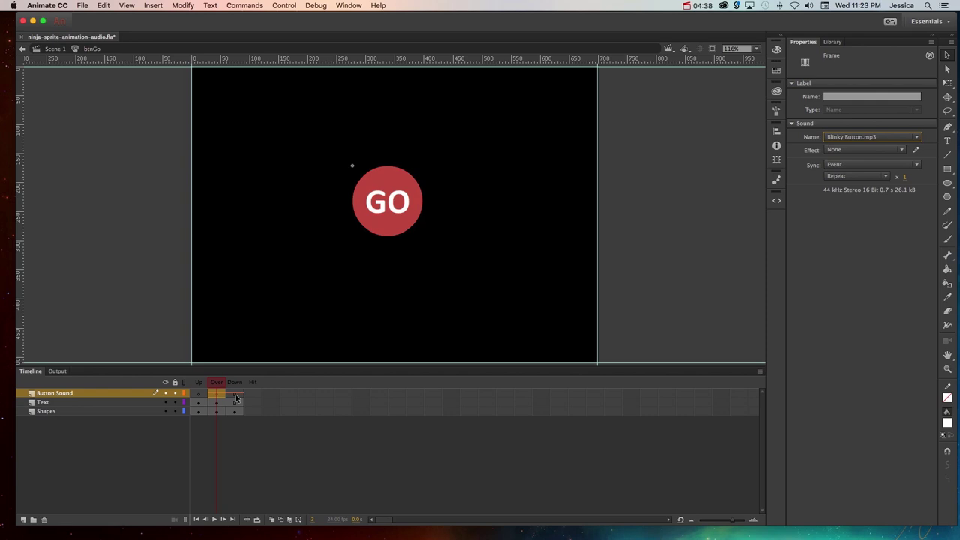
- Return to Scene 1, deselect the GO button, and test the movie as a SWF
{"action": "left_click", "coordinate": [49, 51]}
{"action": "left_click", "coordinate": [110, 127]}
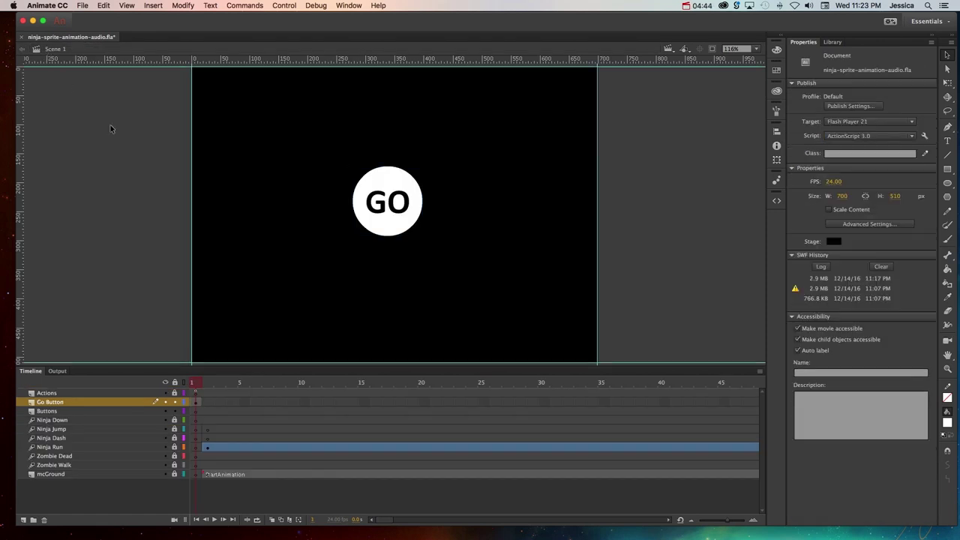
{"action": "key", "text": "super+Return"}
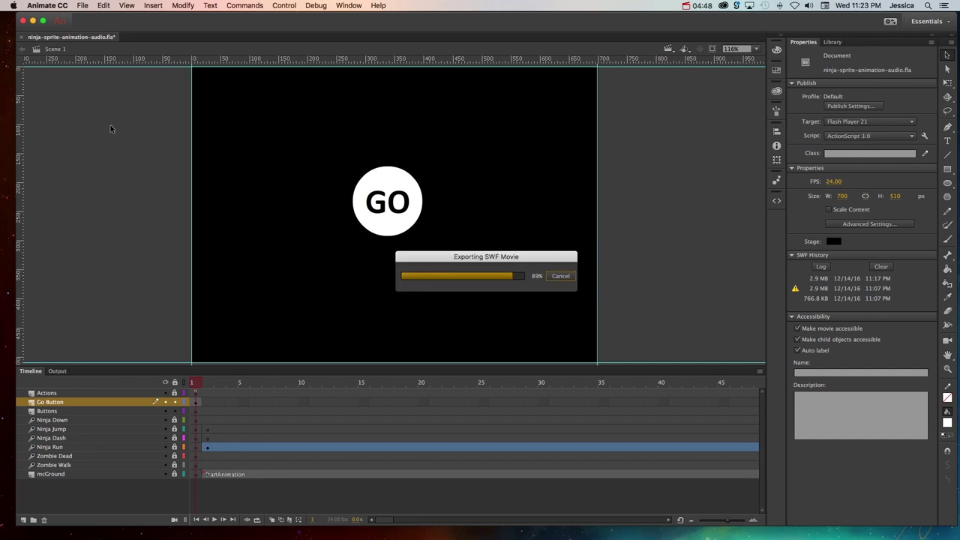